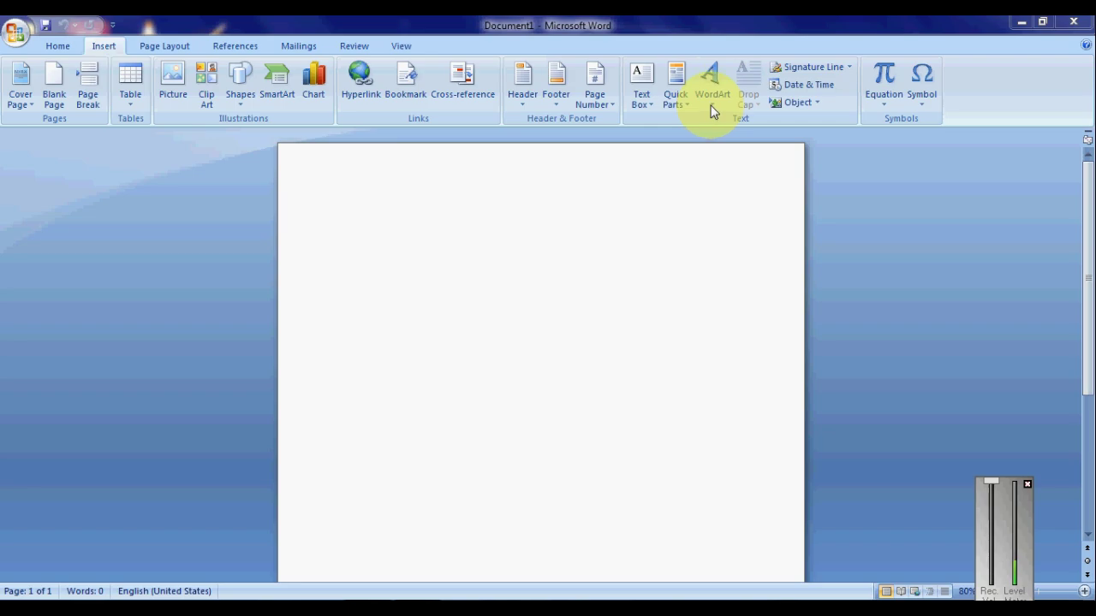
Step: Choose a WordArt style from the Insert gallery to get the 'Your Text Here' entry dialog
left_click(711, 109)
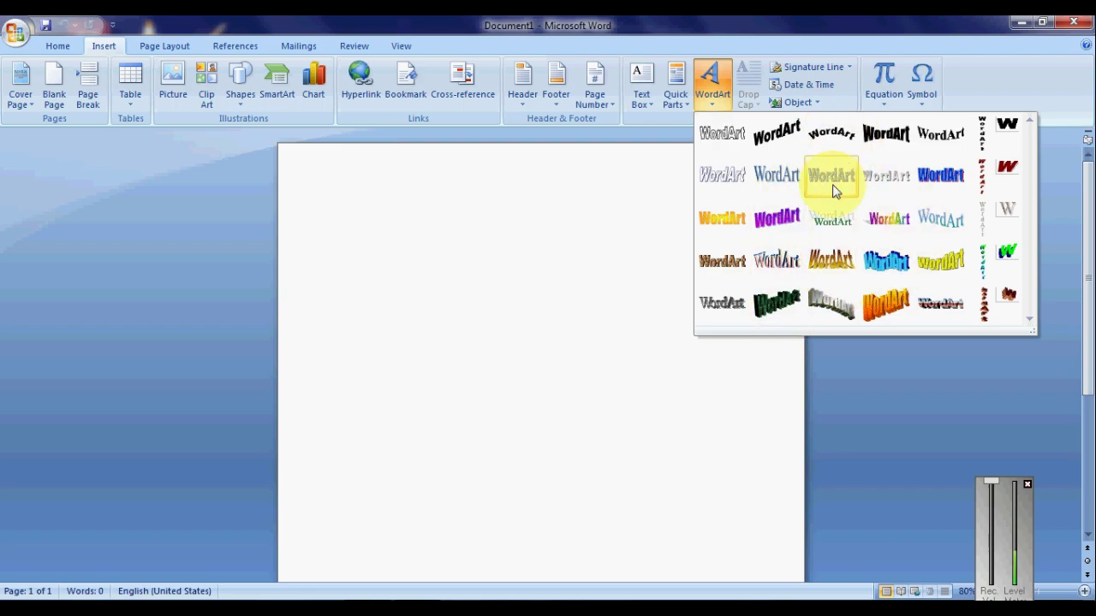
left_click(885, 259)
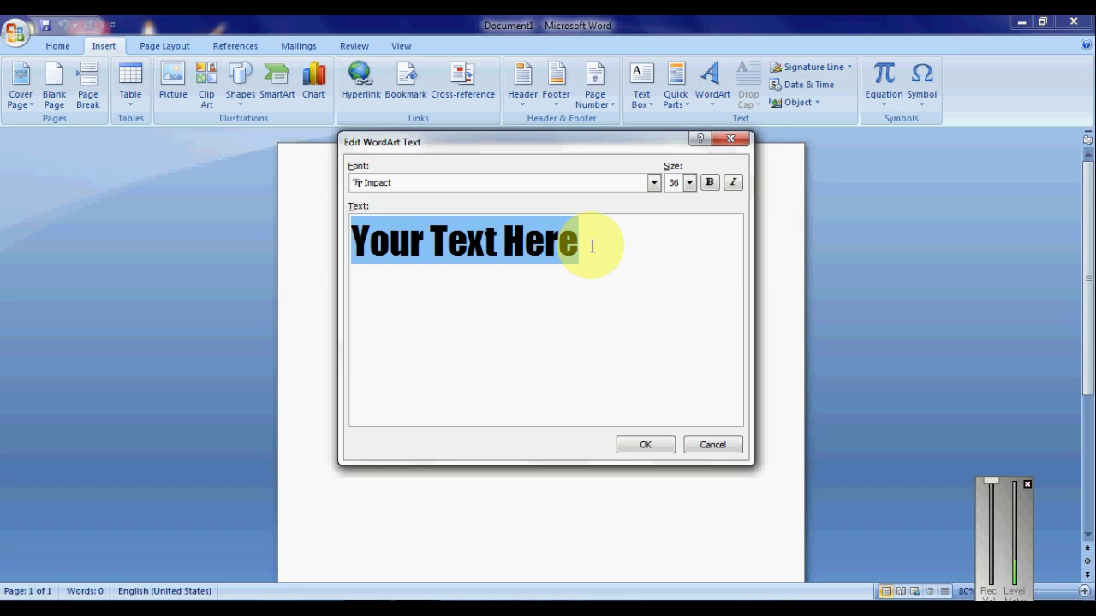
type("PRIYARAN")
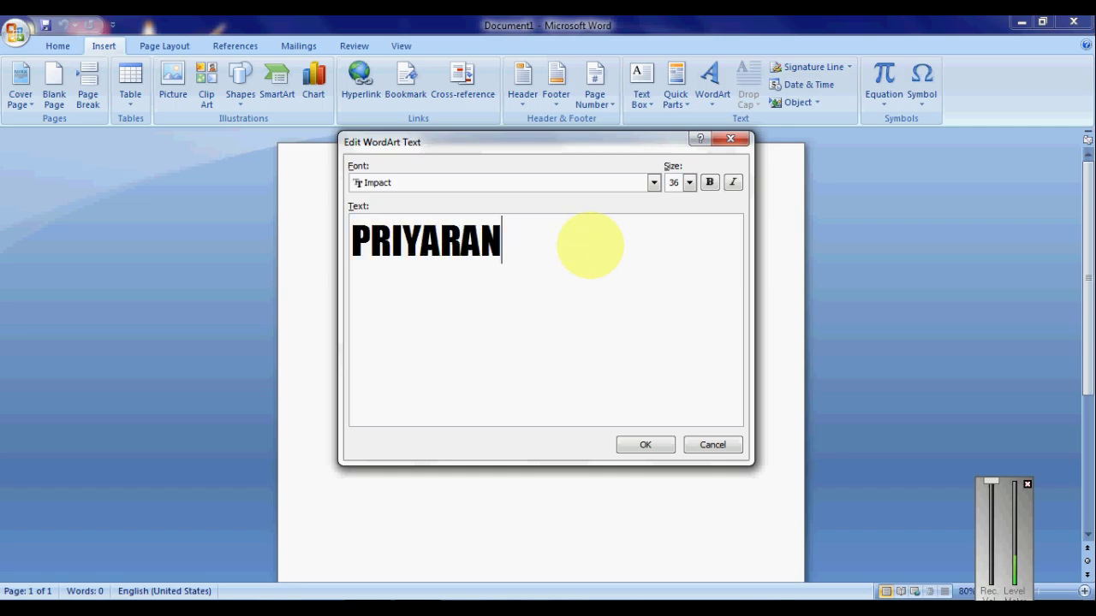
type("JAN TIWARI")
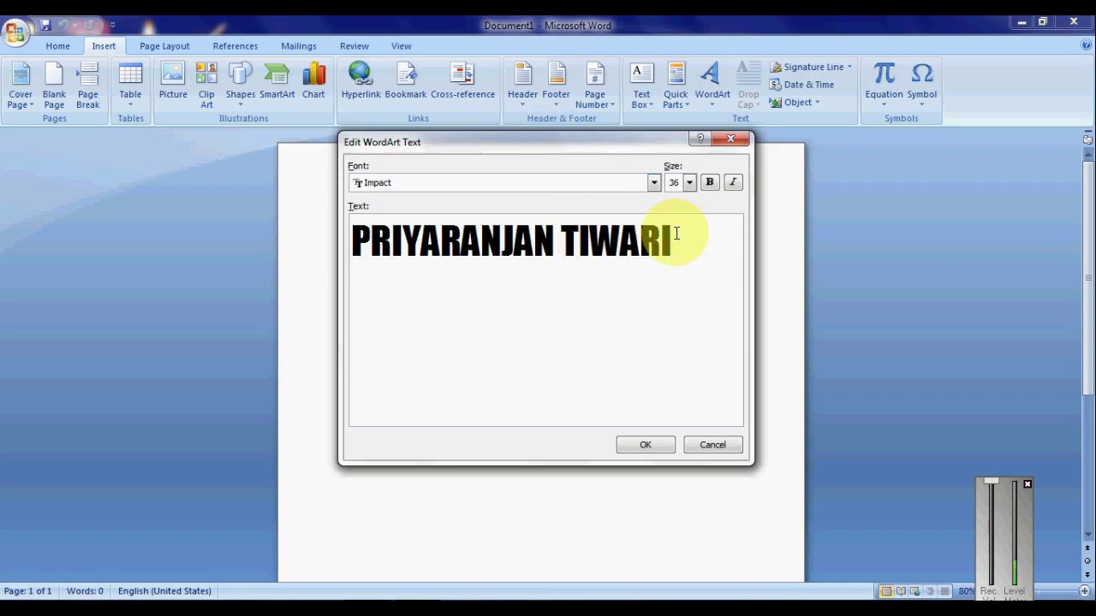
left_click_drag(676, 233, 362, 245)
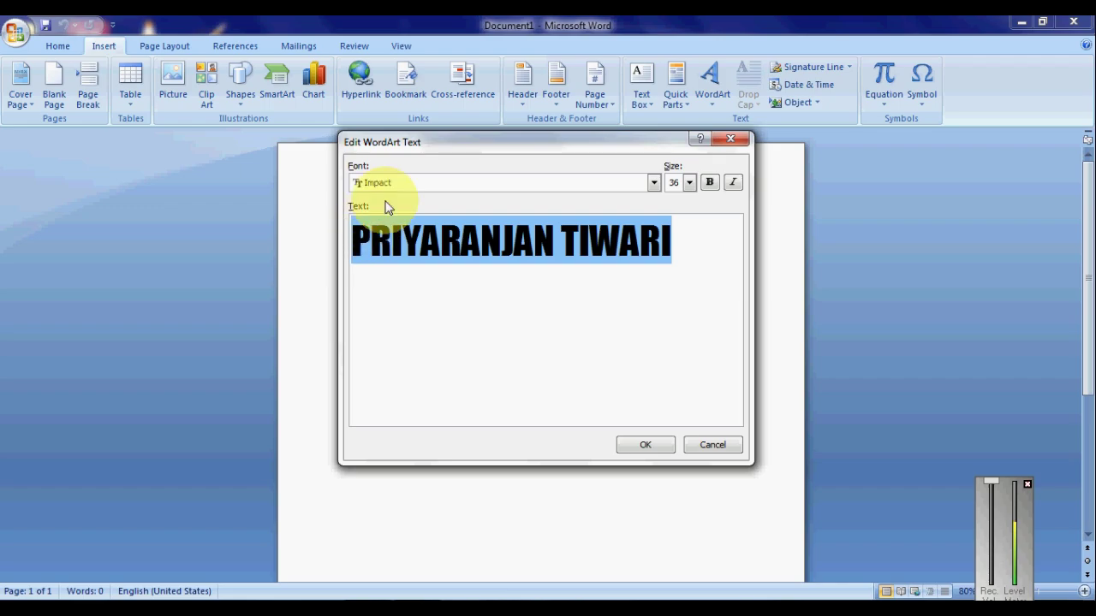
left_click(648, 181)
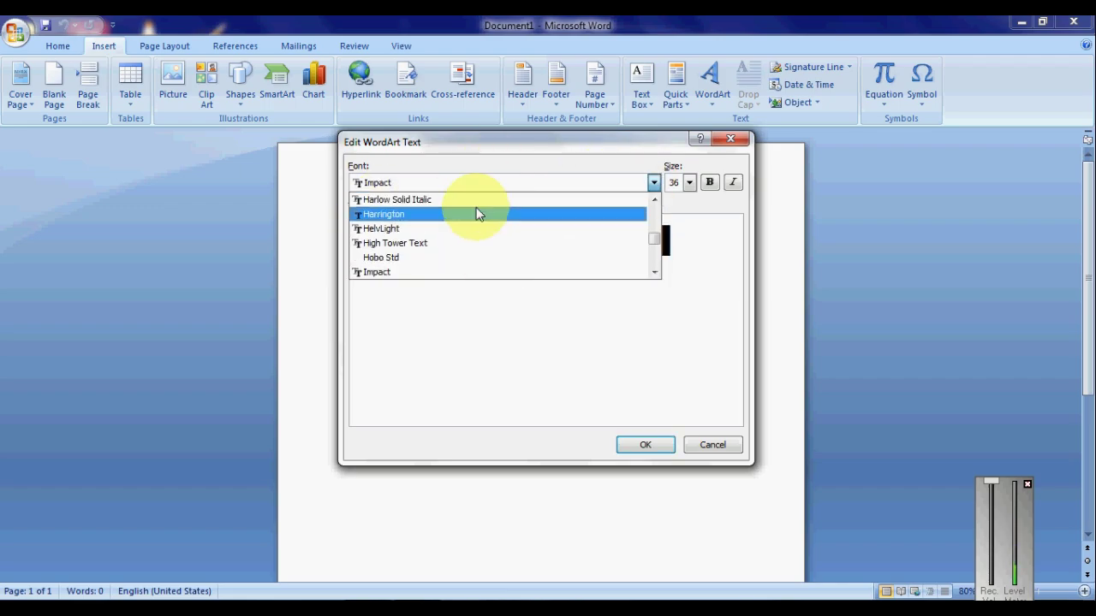
left_click(435, 228)
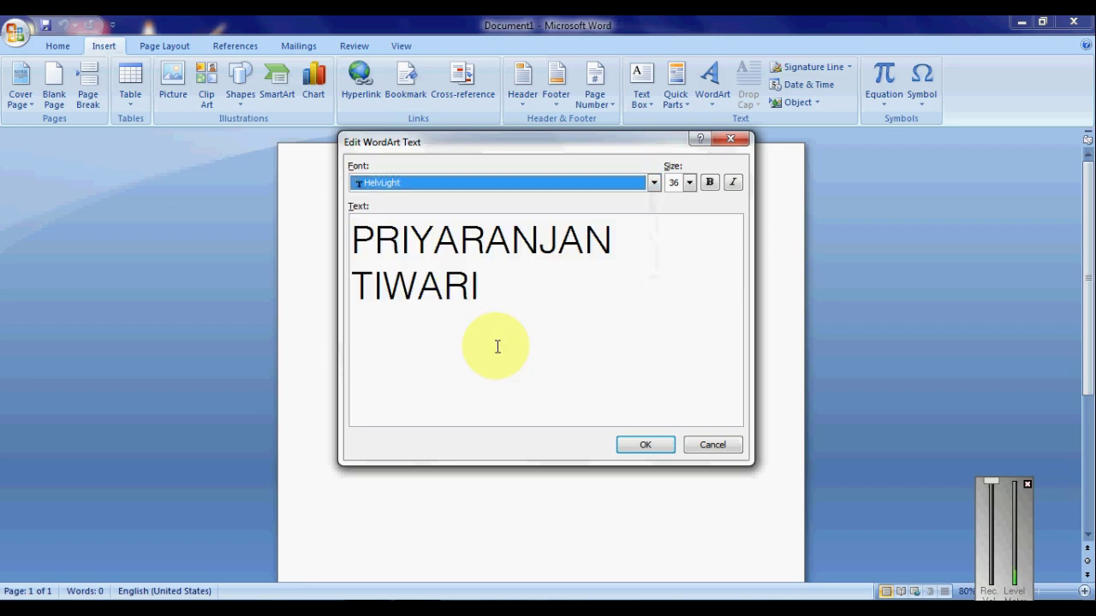
left_click(653, 181)
left_click(481, 258)
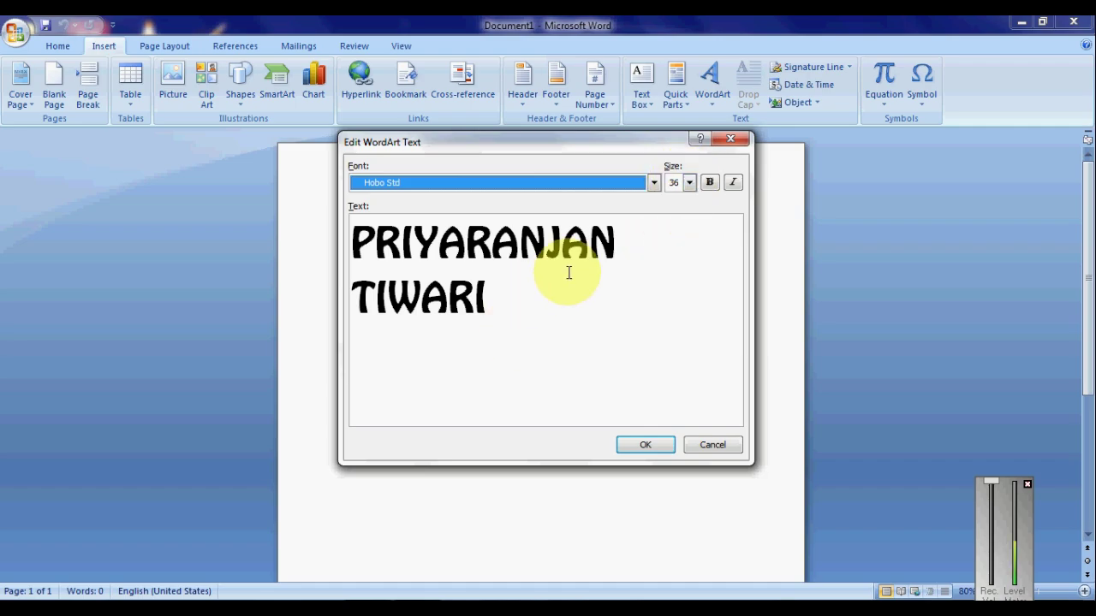
Step: Set the text size to 40 and place the WordArt on the page
left_click(689, 182)
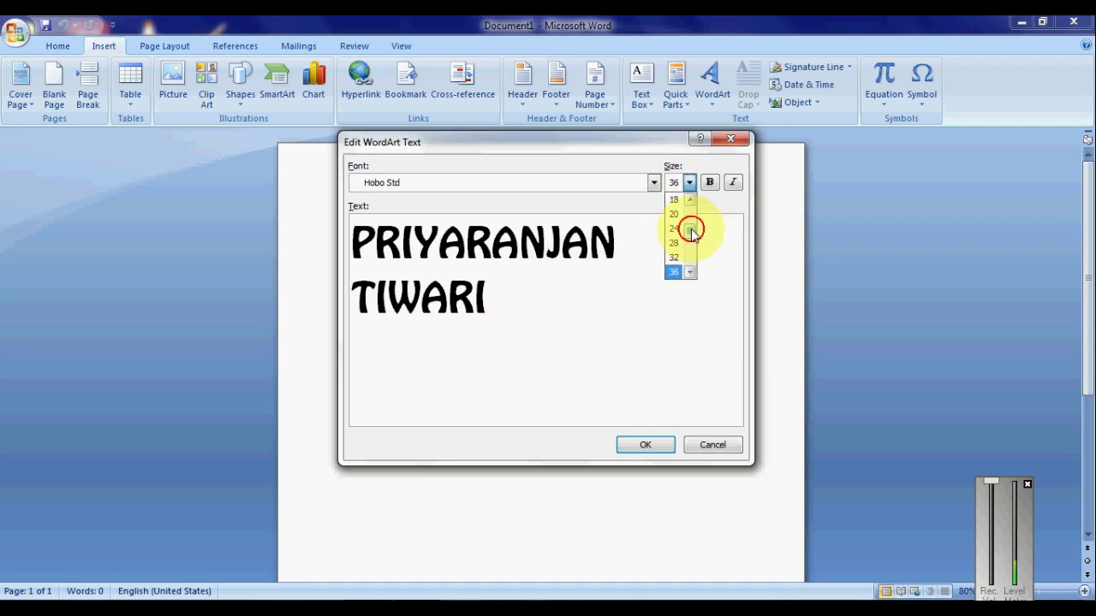
left_click_drag(690, 230, 694, 241)
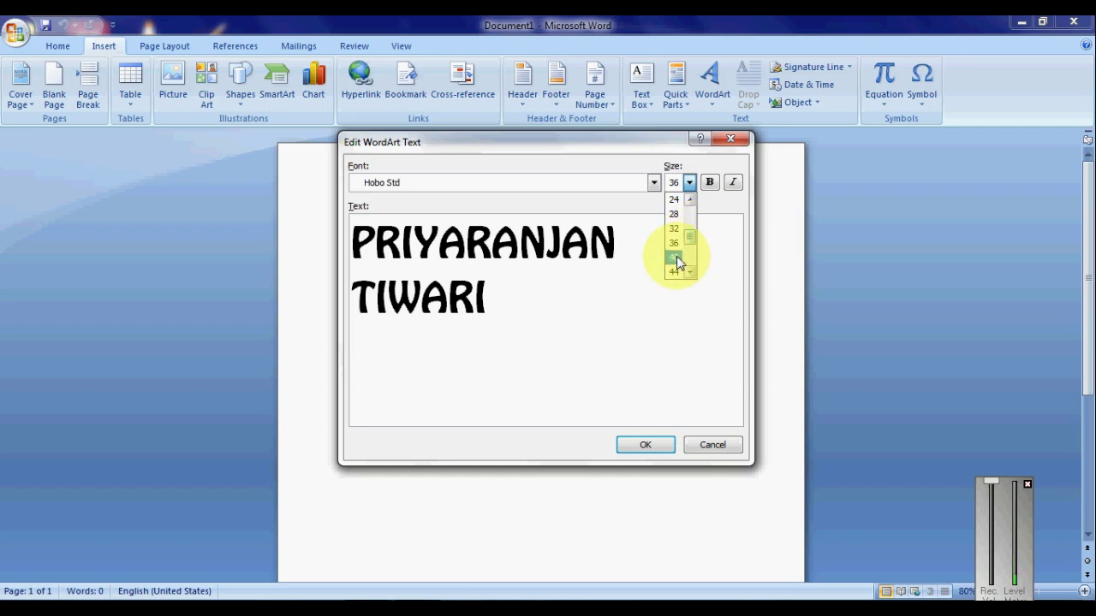
left_click(676, 257)
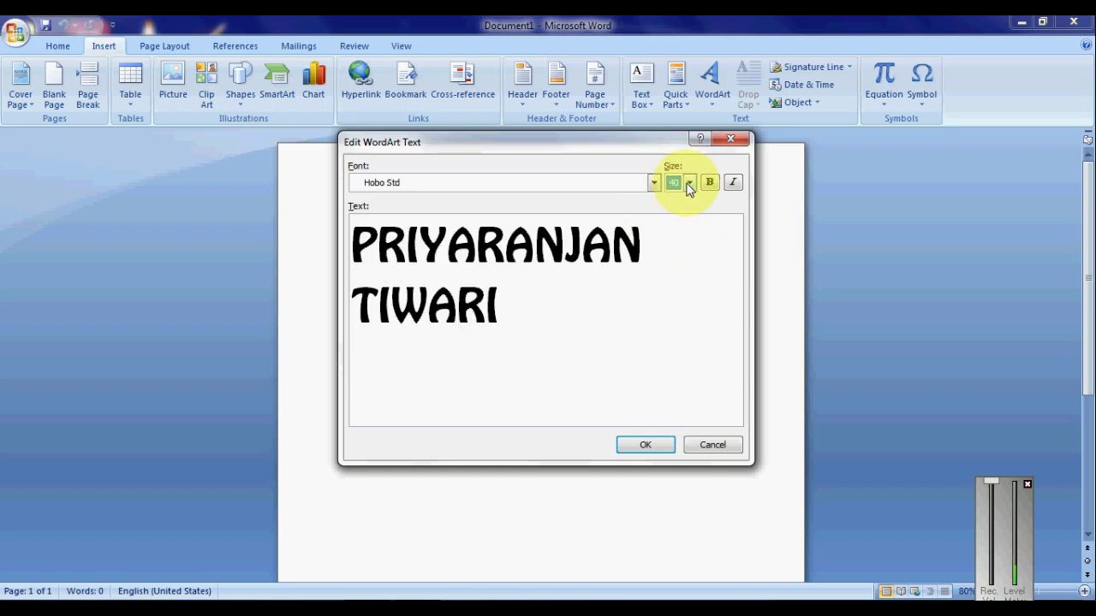
left_click_drag(529, 325, 355, 244)
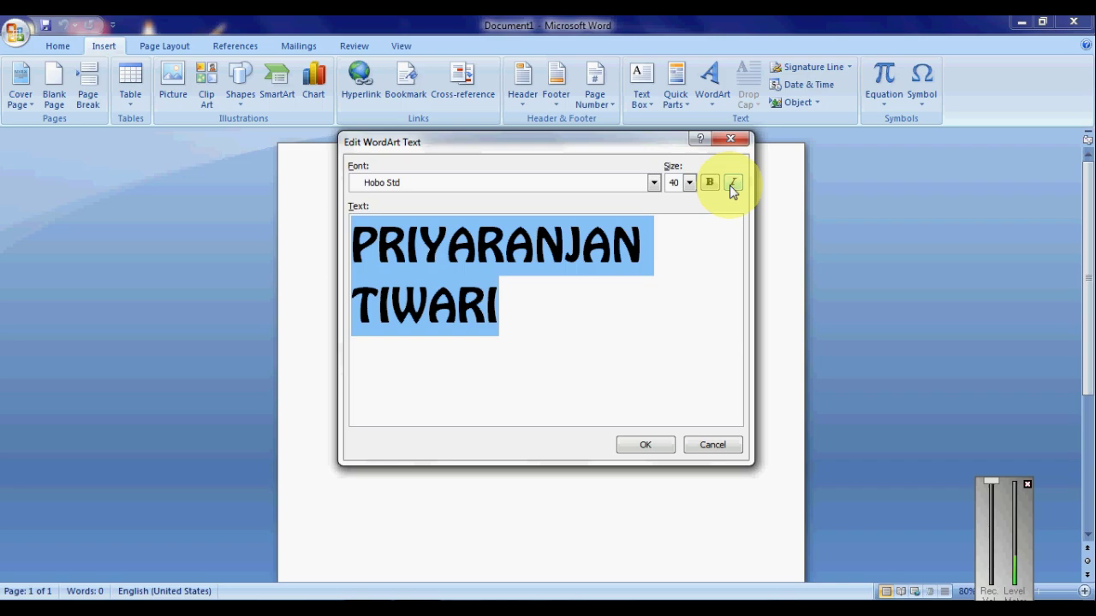
left_click(644, 446)
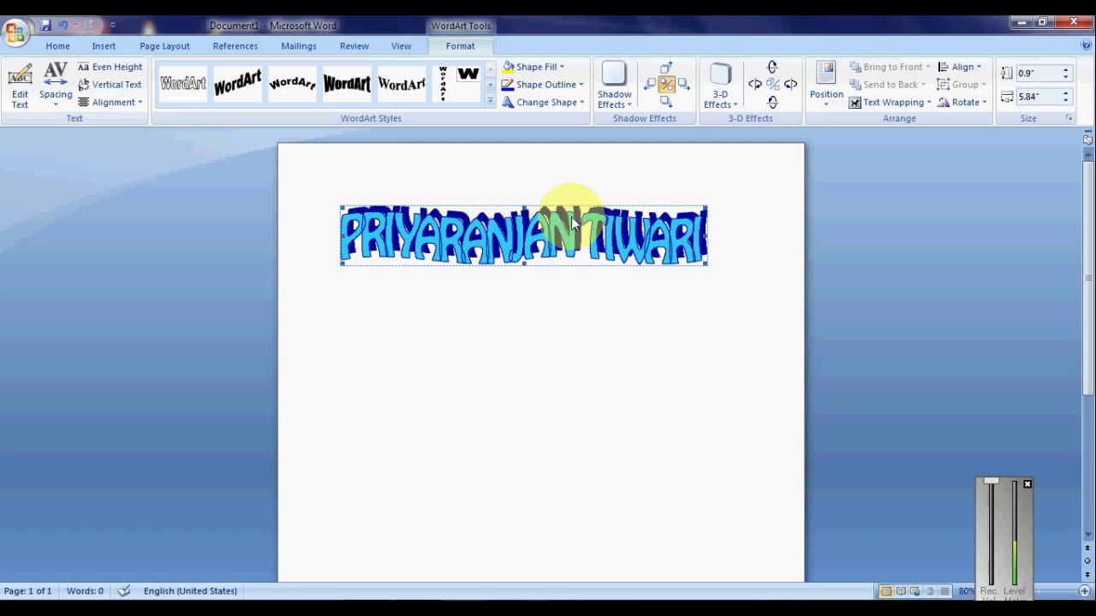
left_click(23, 101)
left_click(506, 314)
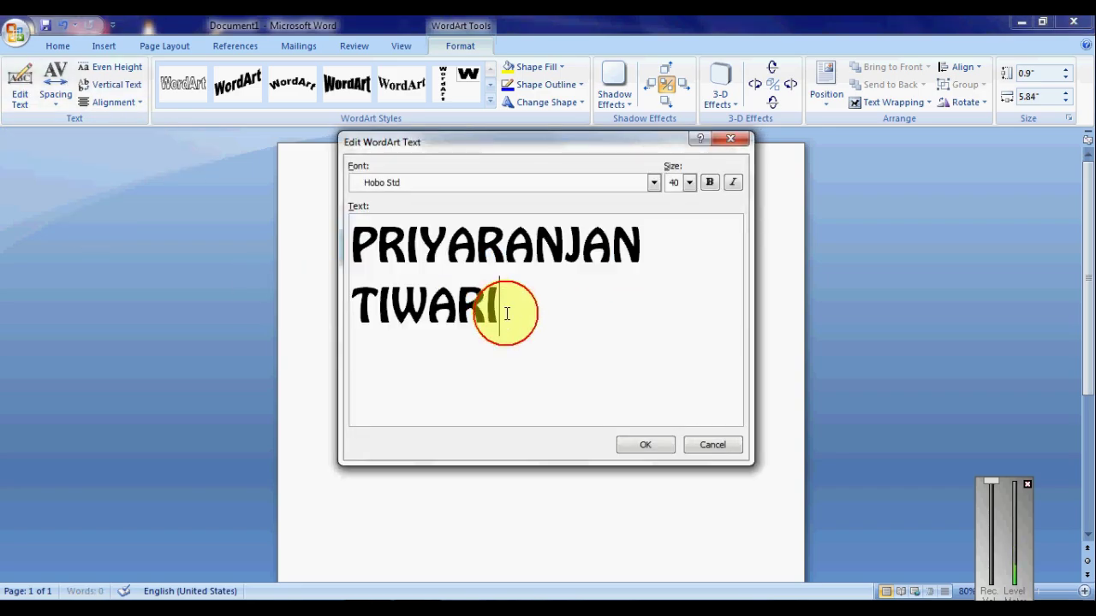
left_click(645, 446)
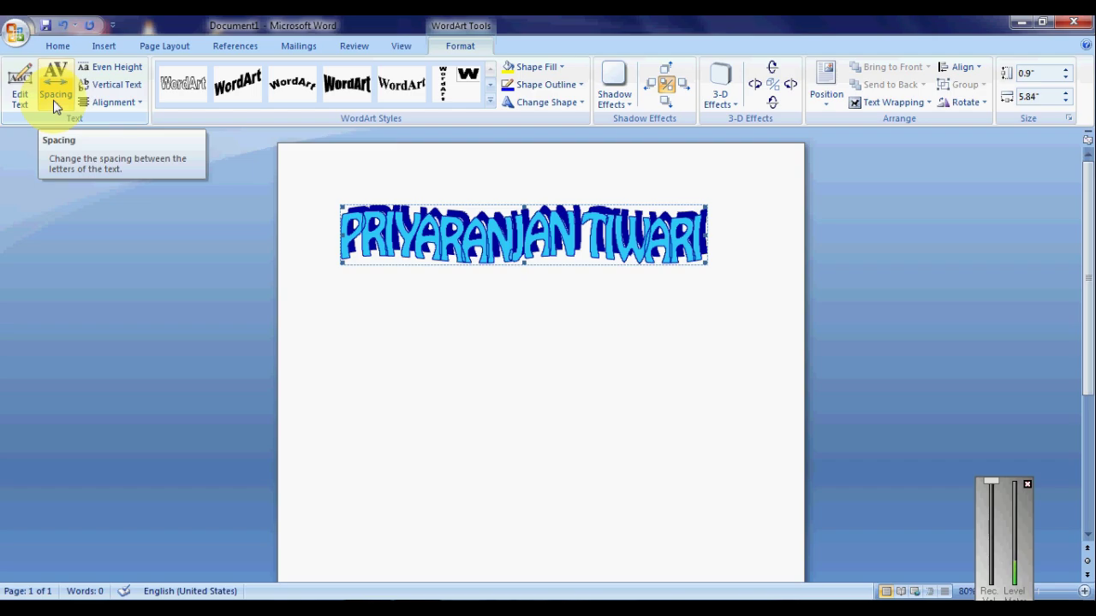
left_click(53, 100)
left_click(69, 122)
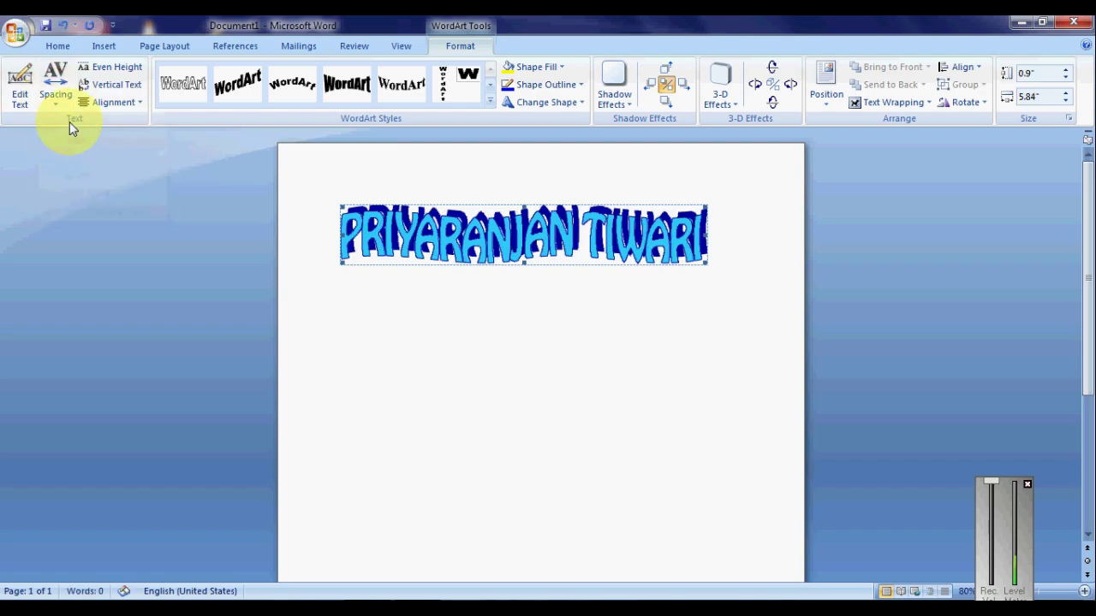
left_click(64, 101)
left_click(80, 175)
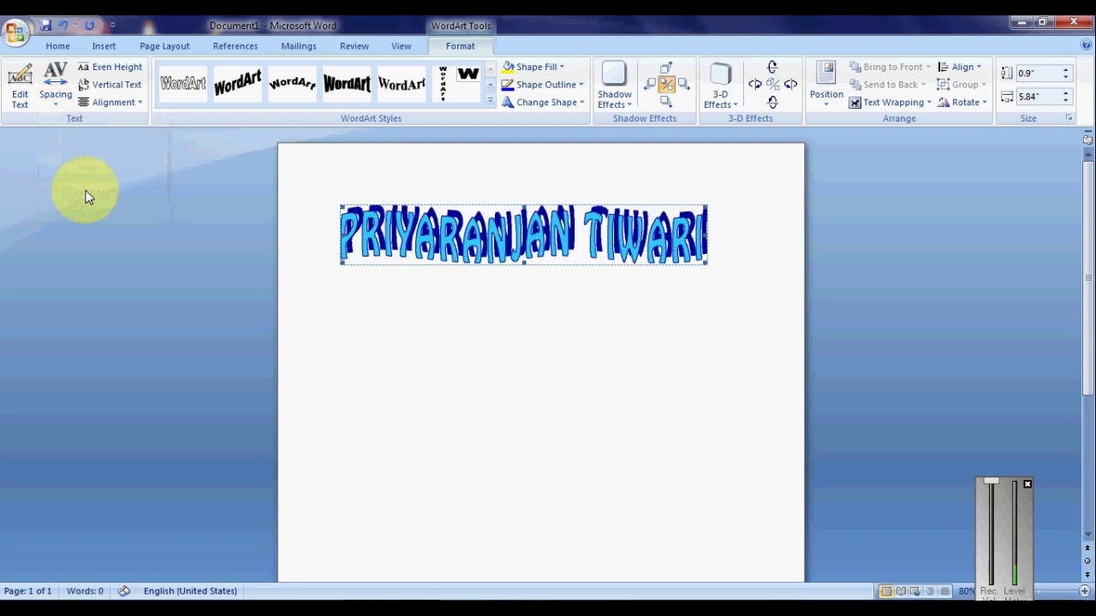
left_click(63, 107)
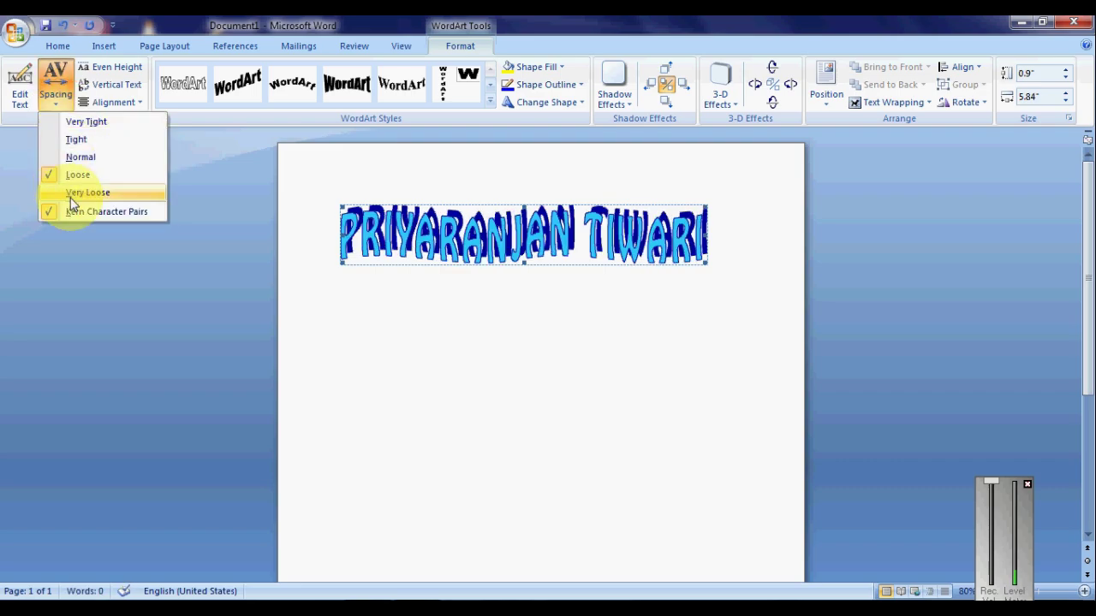
left_click(73, 193)
left_click(58, 100)
left_click(77, 138)
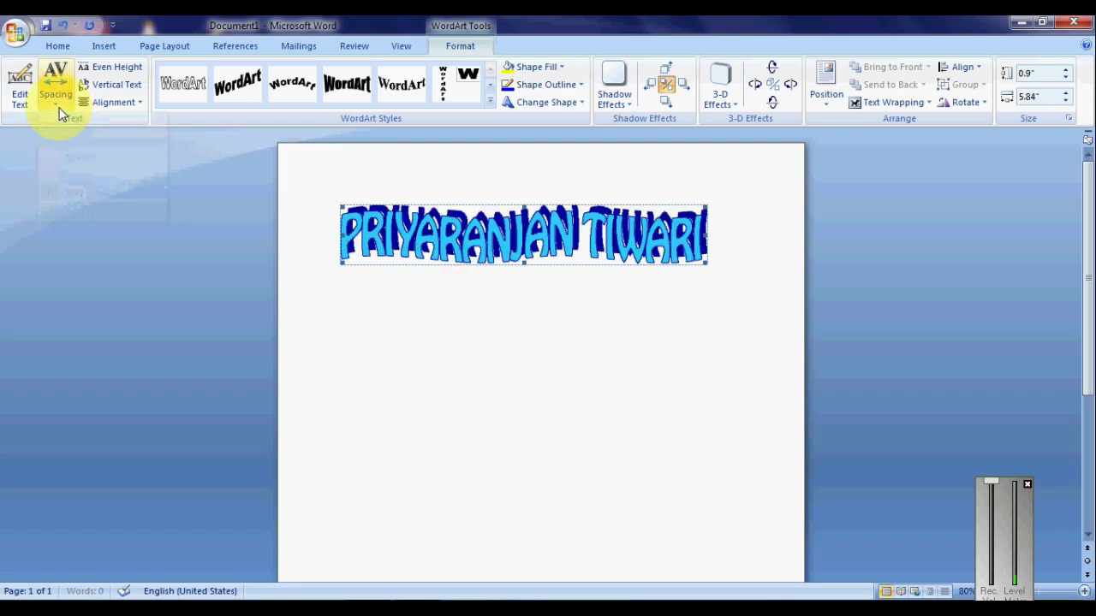
left_click(58, 107)
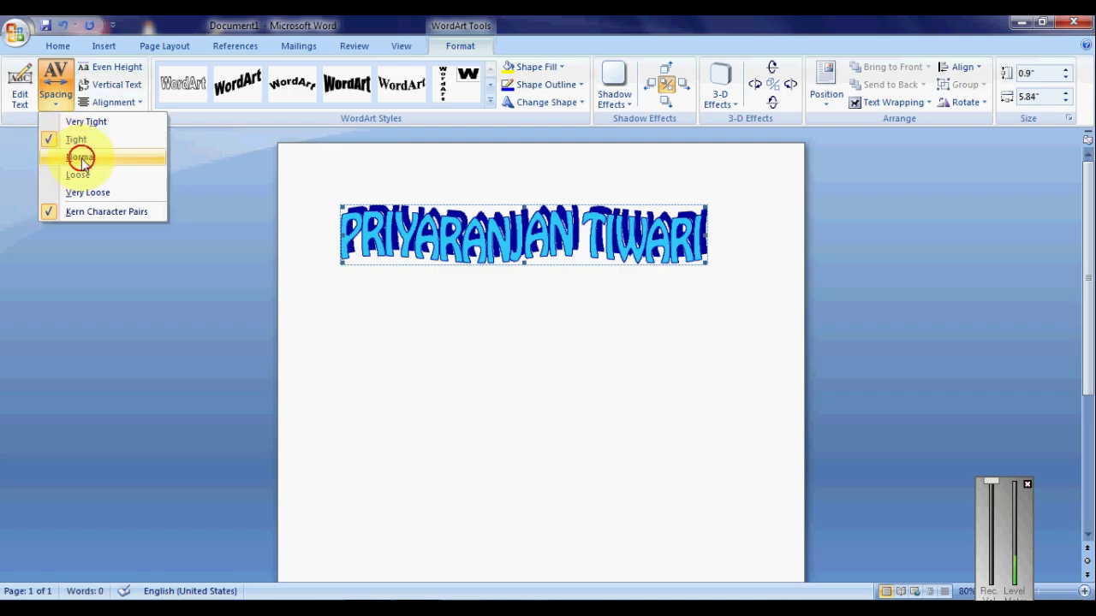
left_click(81, 158)
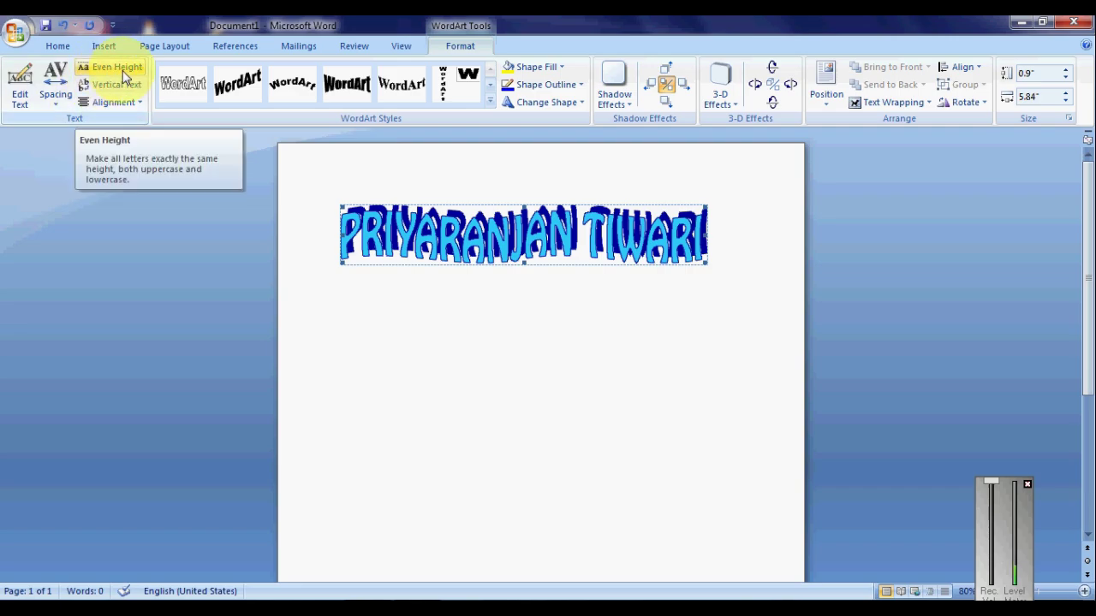
left_click(140, 102)
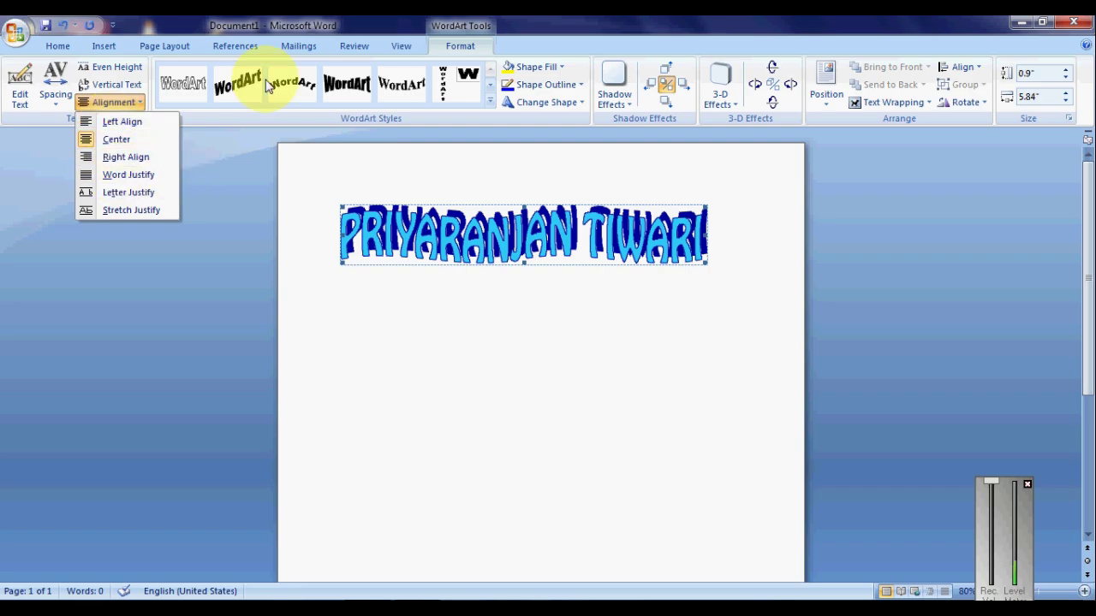
left_click(391, 23)
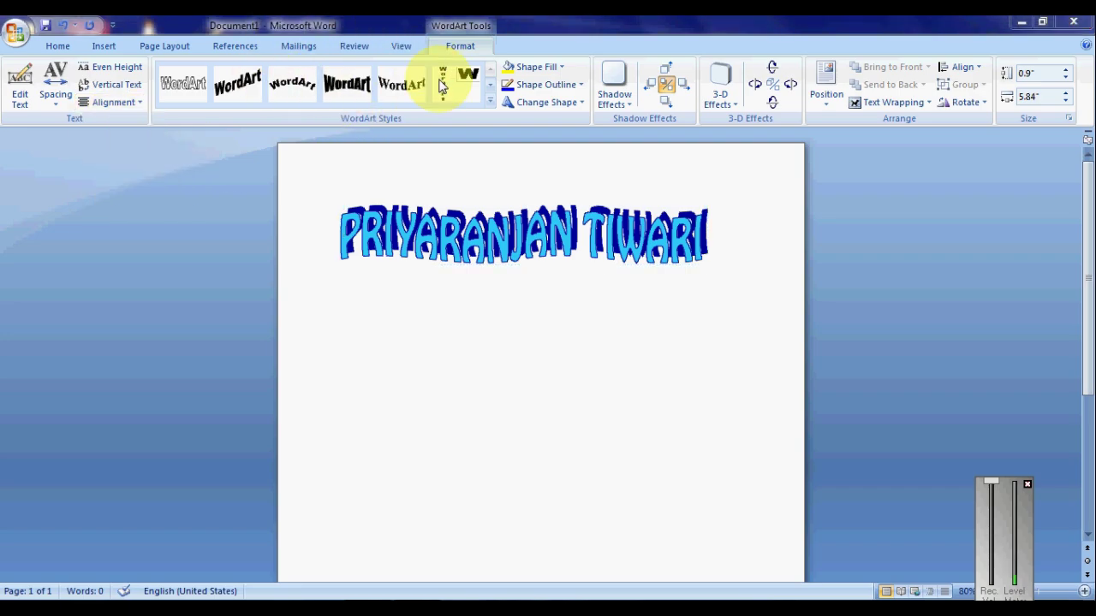
Step: Apply the purple gradient WordArt style after trying a couple of other styles
left_click(491, 85)
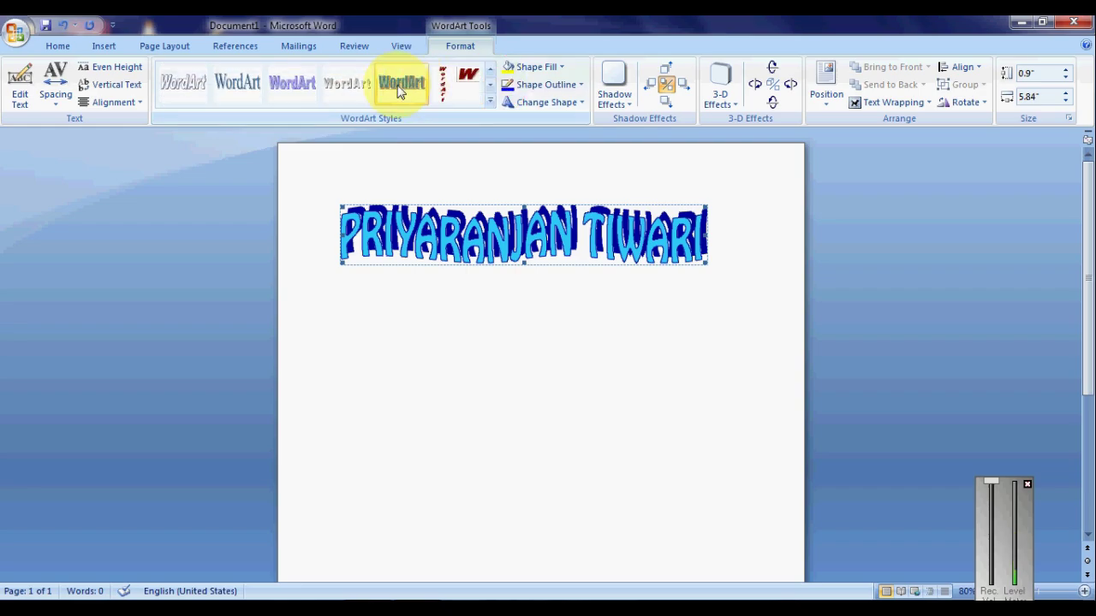
left_click(399, 84)
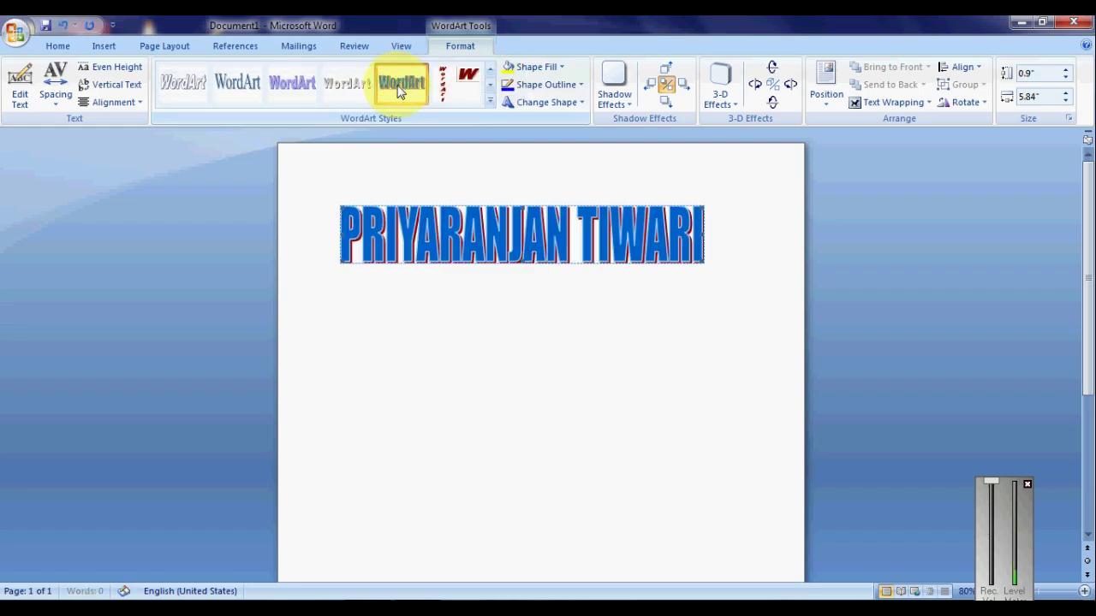
left_click(491, 85)
left_click(249, 81)
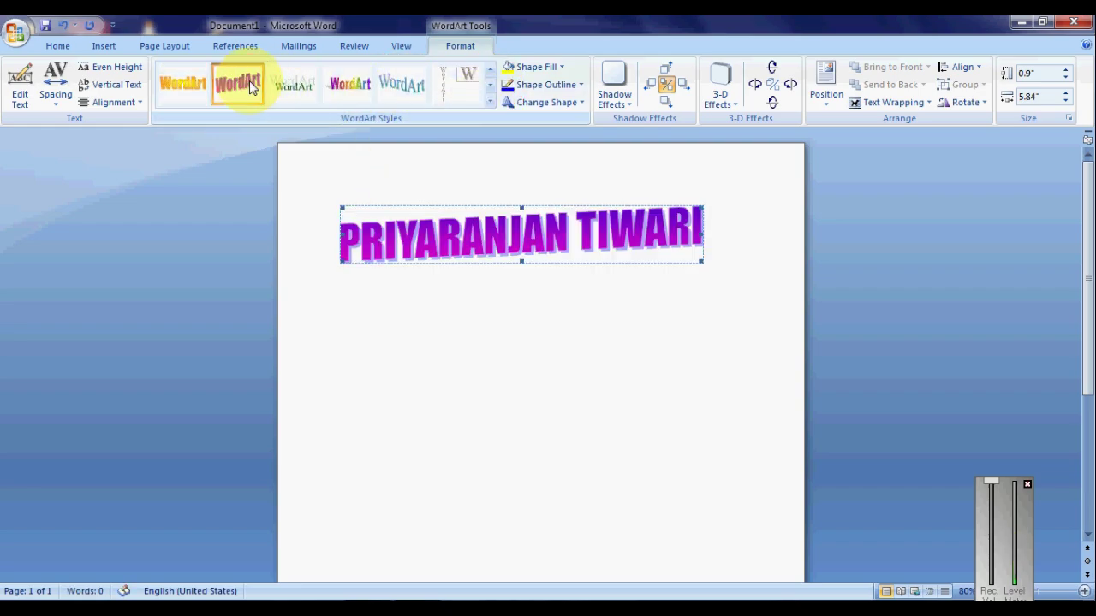
left_click(444, 109)
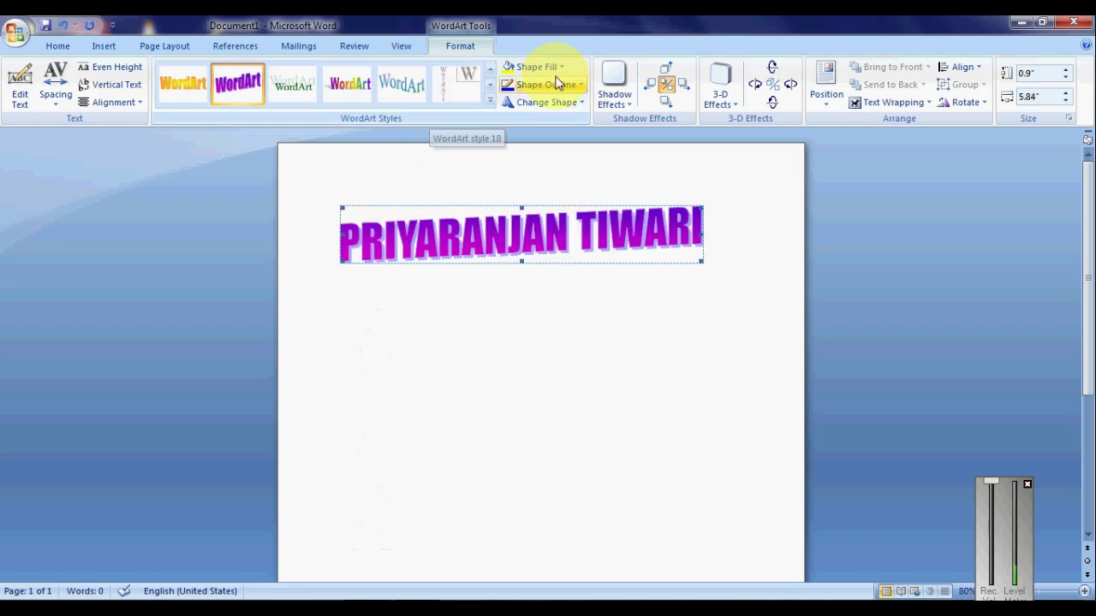
Step: Add a drop shadow and a parallel 3-D extrusion to the WordArt
left_click(613, 96)
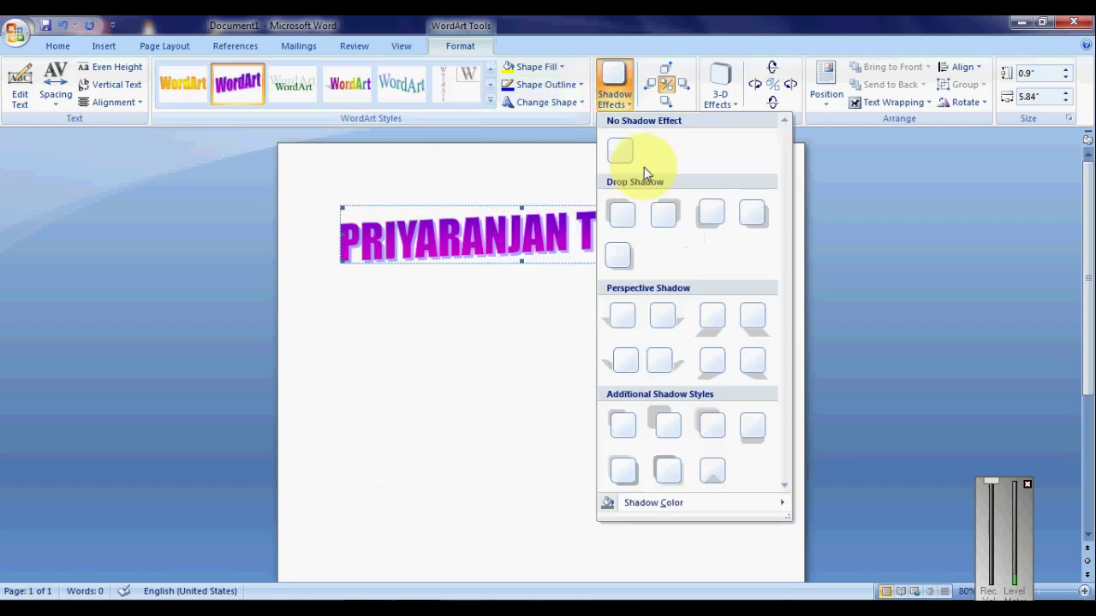
left_click(621, 214)
left_click(719, 103)
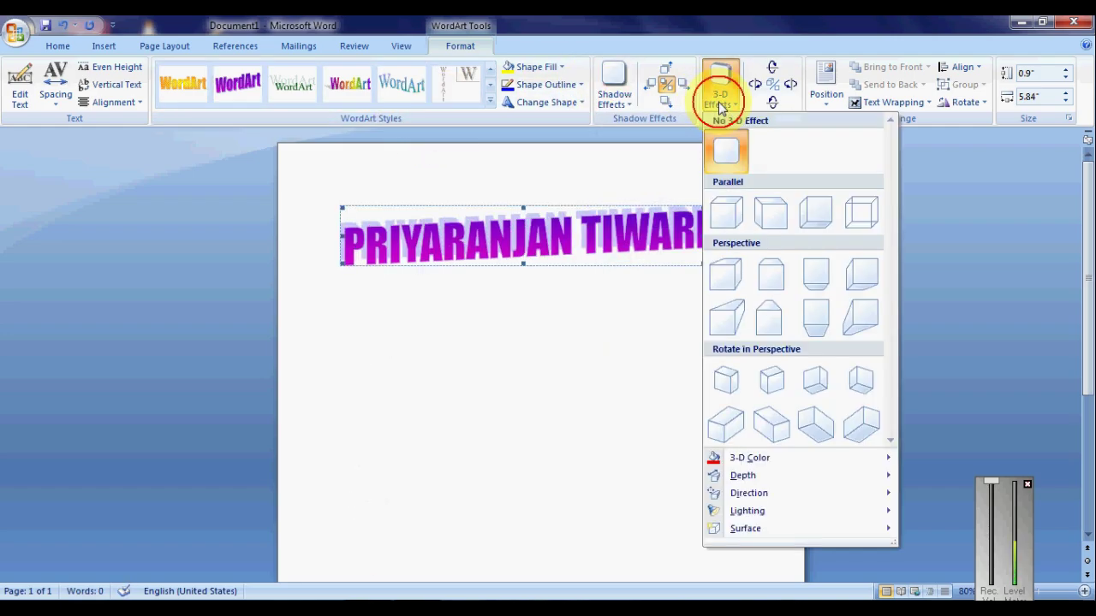
left_click(771, 213)
left_click(828, 109)
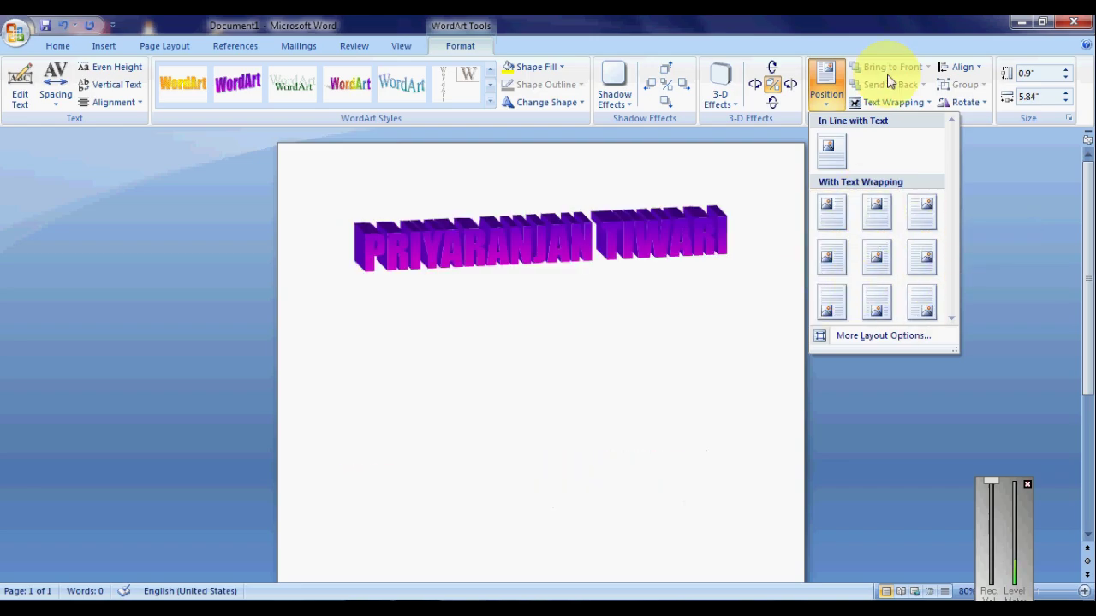
Step: Dismiss the Position choices, reselect the WordArt and give it Square text wrapping
left_click(826, 86)
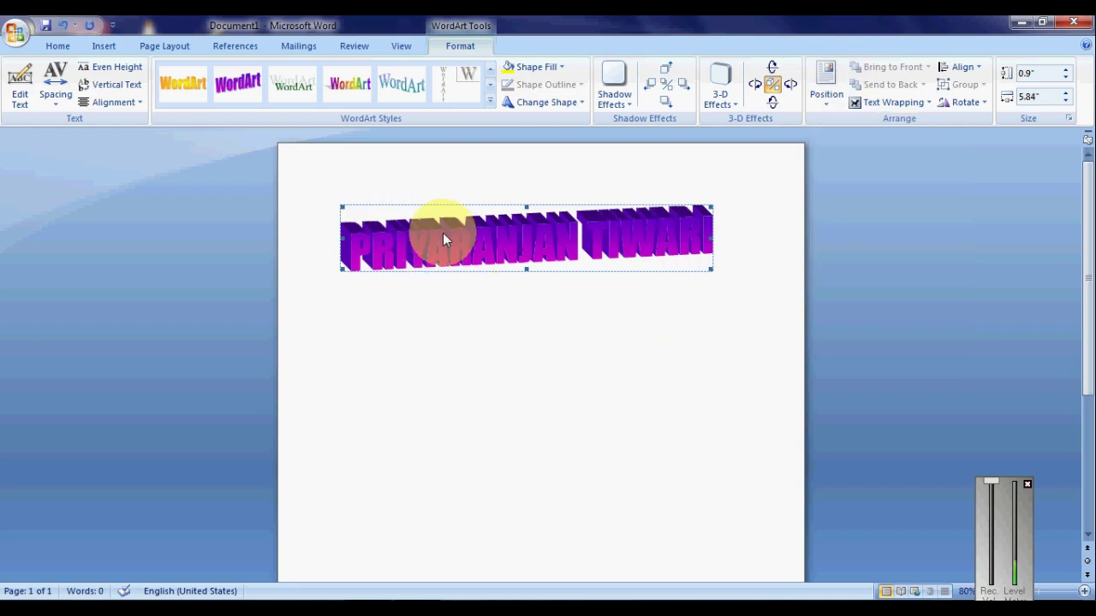
left_click(423, 214)
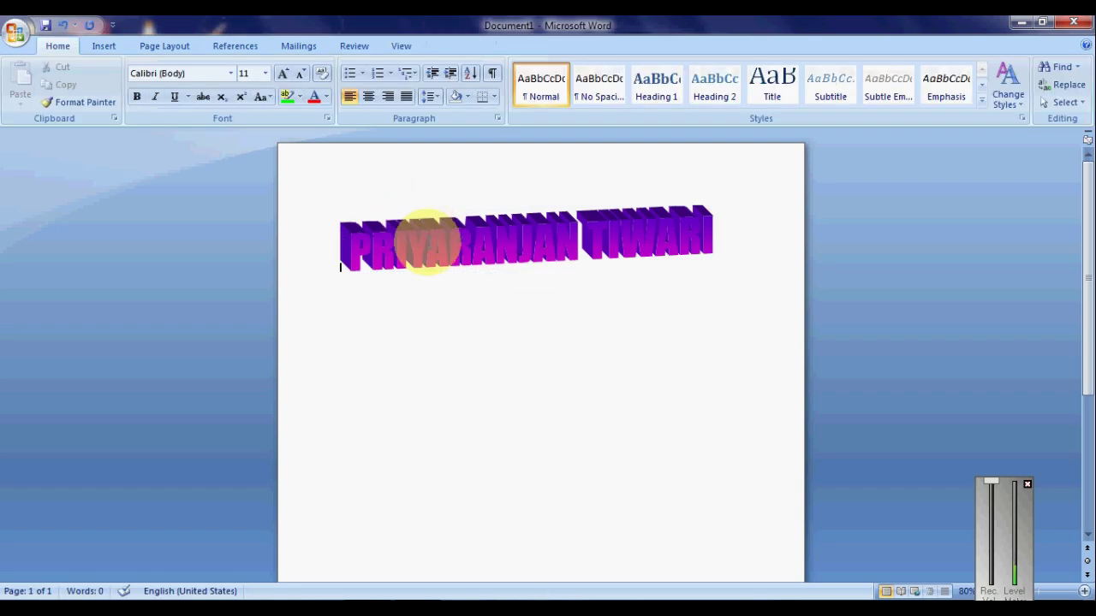
left_click(438, 216)
left_click(442, 230)
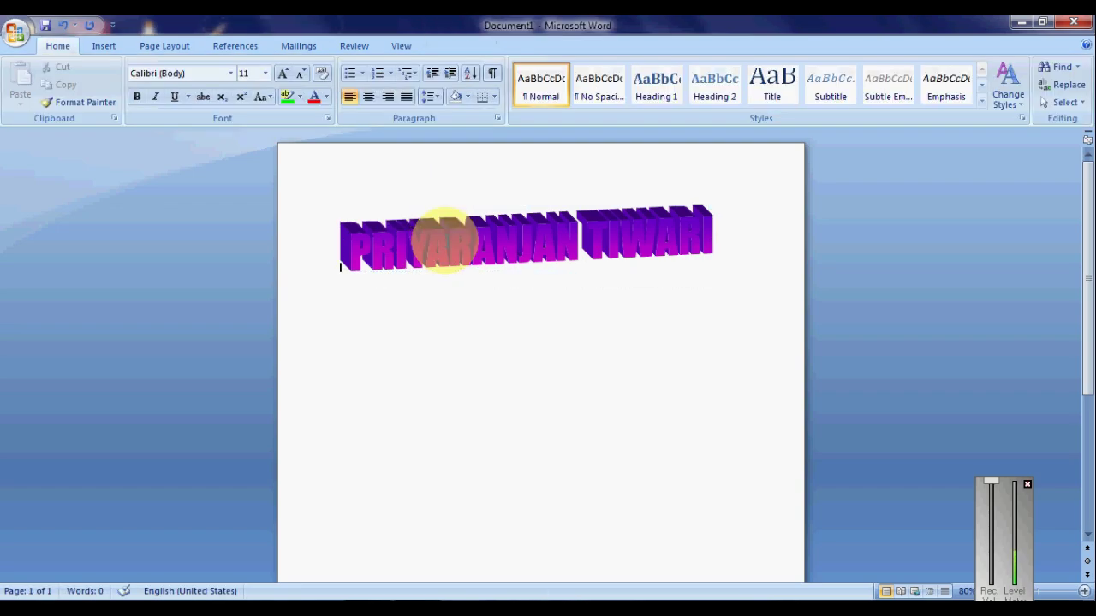
left_click(451, 231)
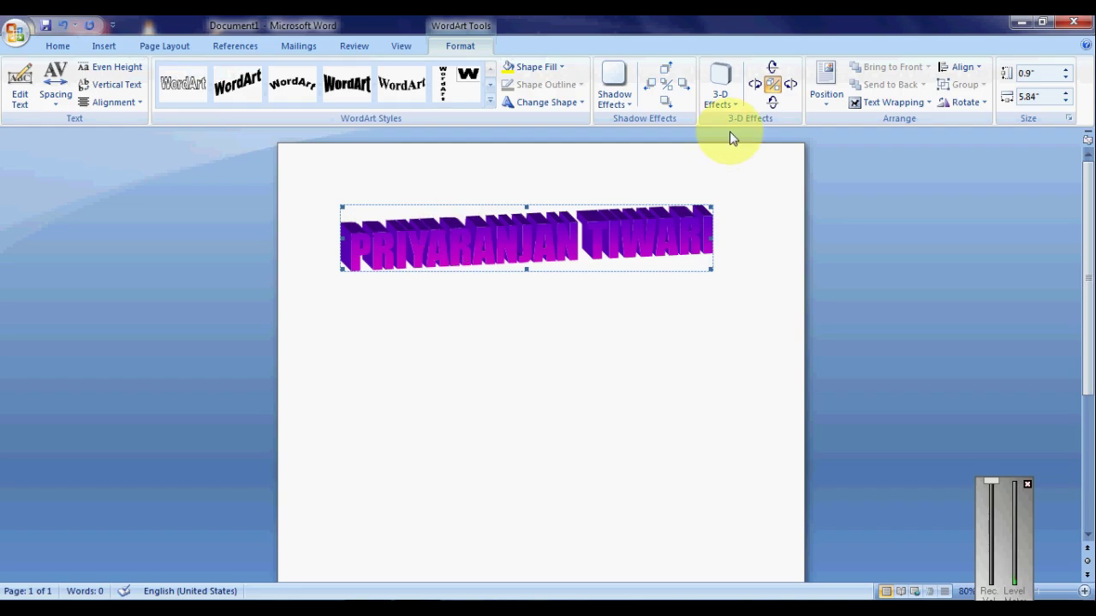
left_click(910, 110)
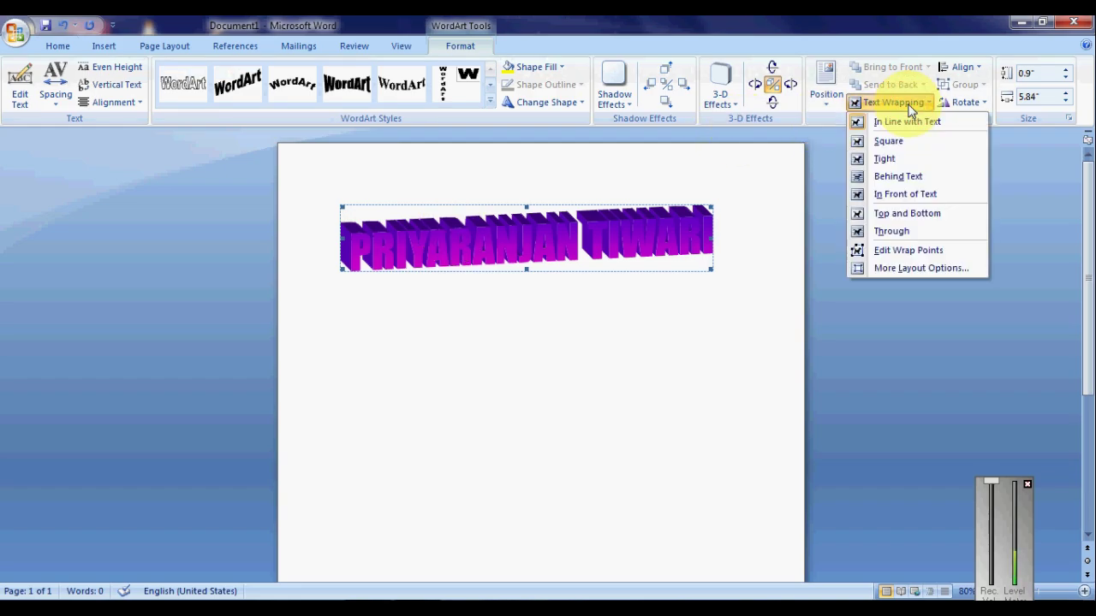
left_click(916, 142)
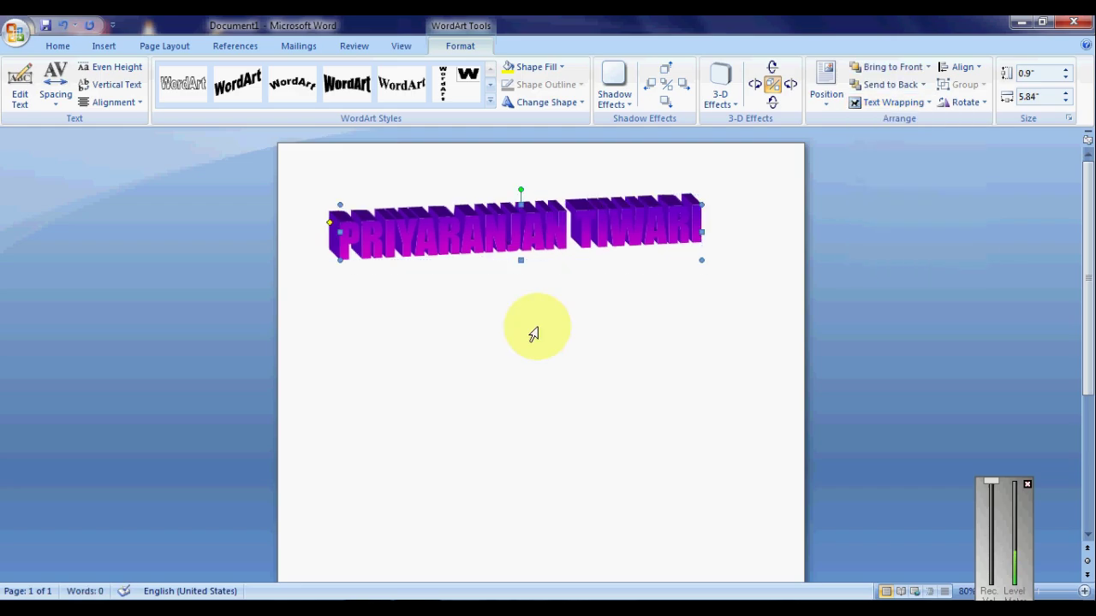
Step: Drag the WordArt lower, tilt it diagonally, and stretch it to 6.8" wide by 1.86" high
mouse_move(507, 237)
left_mouse_down()
mouse_move(525, 361)
mouse_move(542, 318)
mouse_move(587, 293)
mouse_move(474, 385)
mouse_move(535, 301)
left_mouse_up()
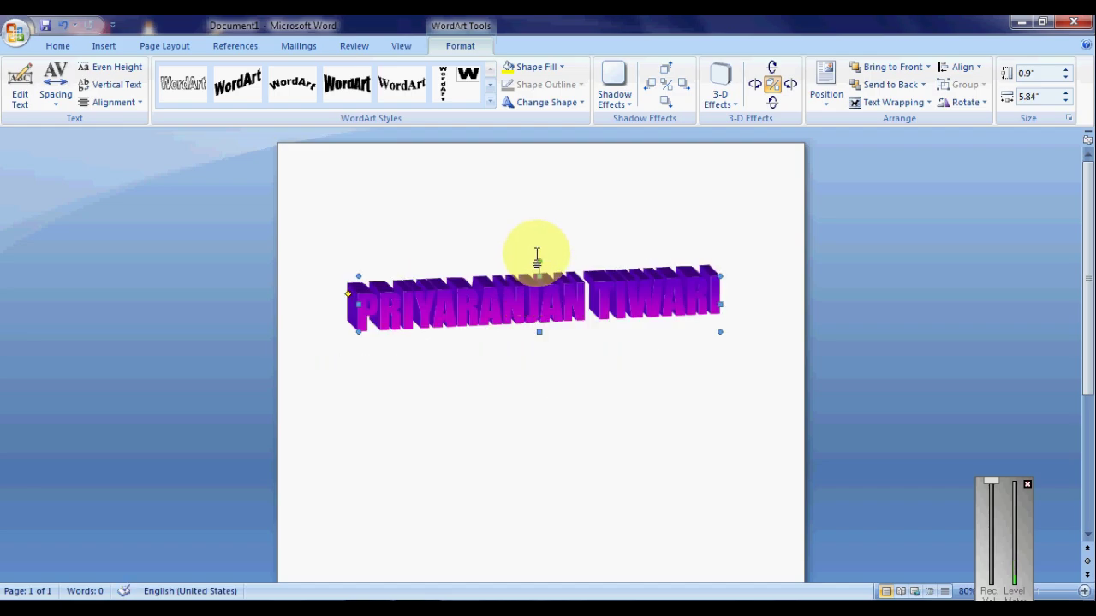
left_click_drag(568, 260, 567, 261)
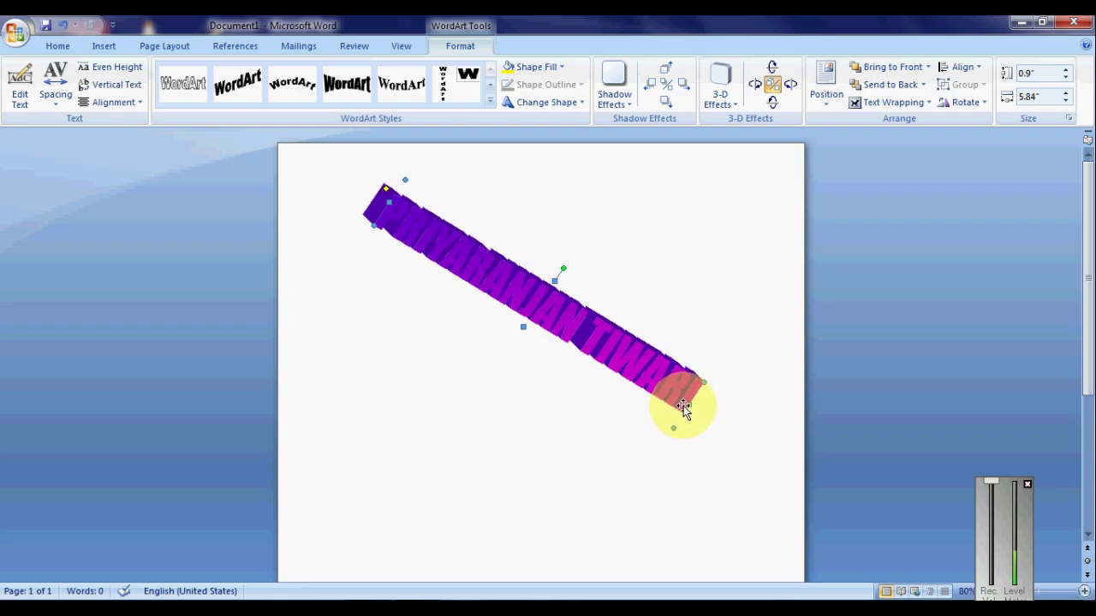
left_click_drag(682, 411, 736, 443)
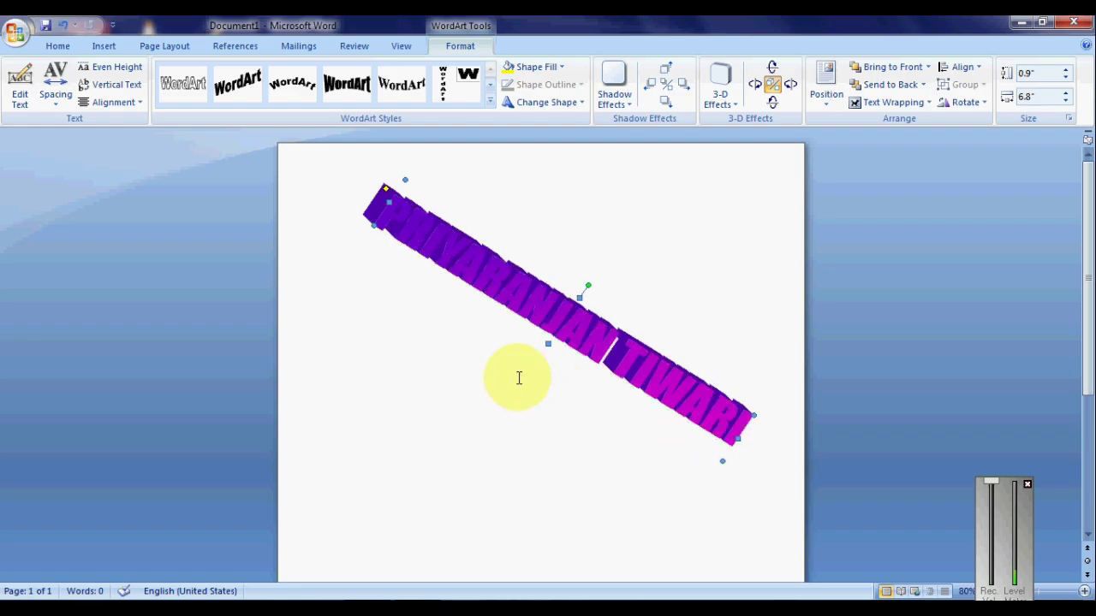
left_click_drag(548, 345, 517, 395)
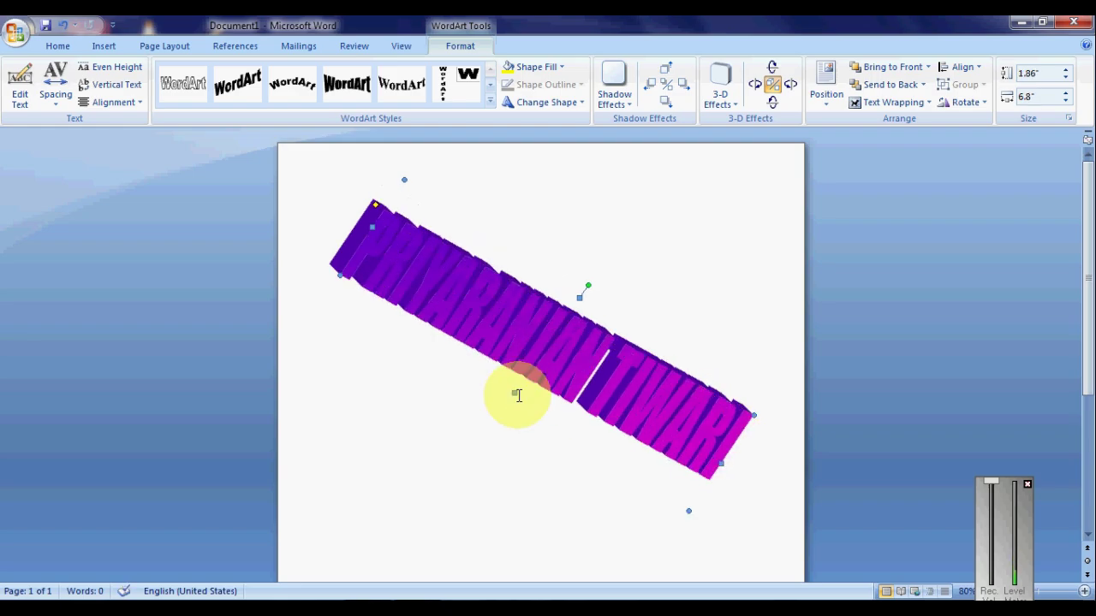